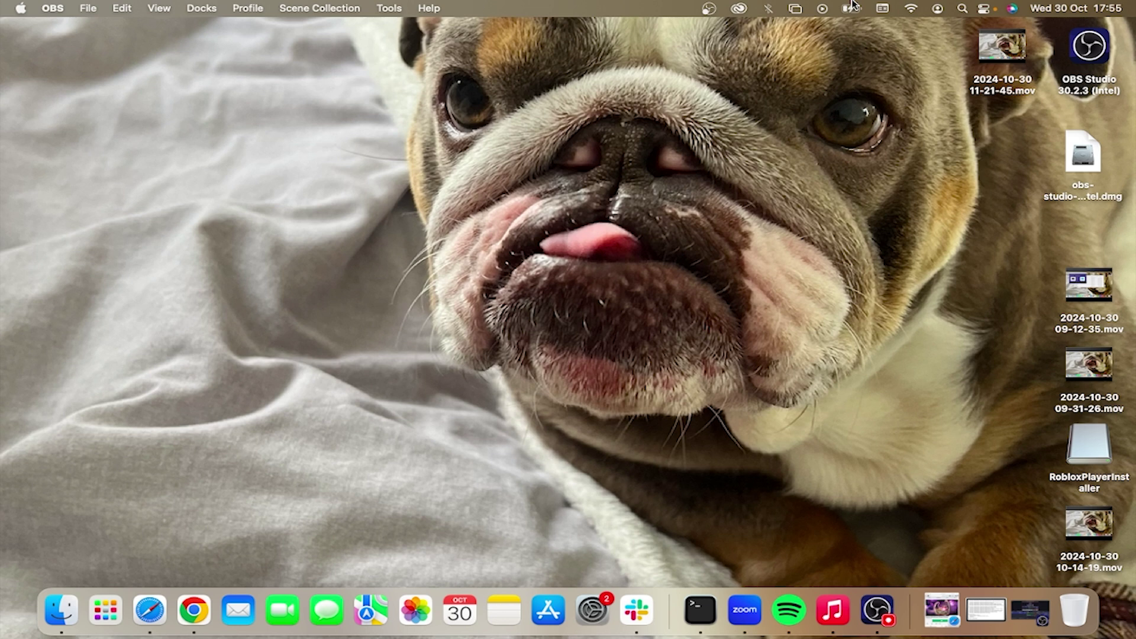
Check the Wi-Fi menu bar's network list, then launch System Preferences from the Apple menu.
click(911, 11)
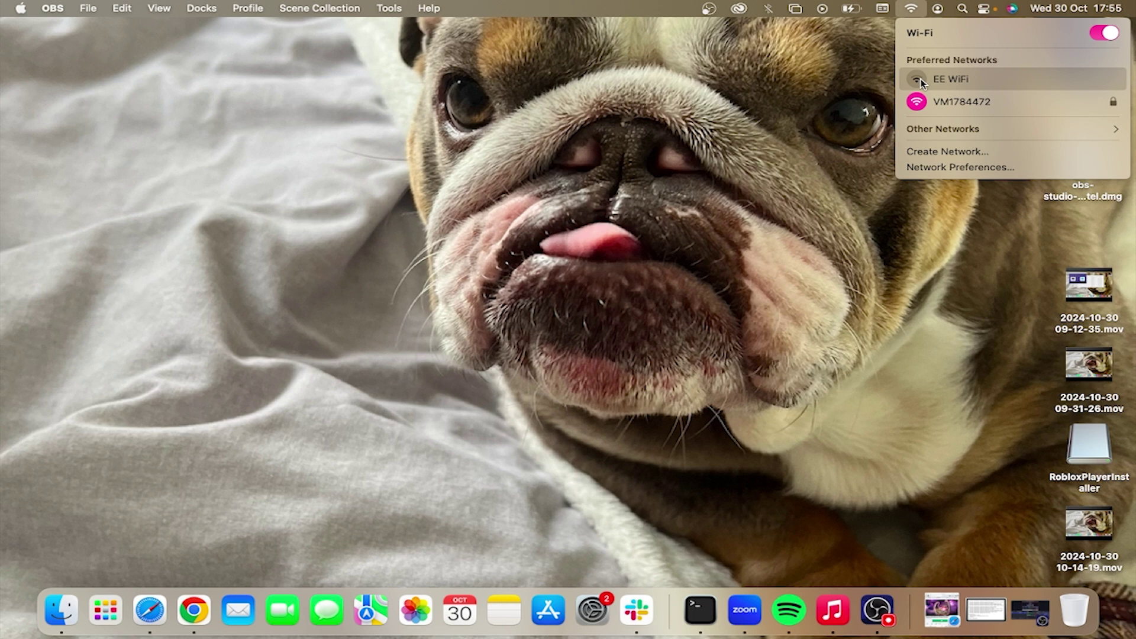
click(722, 95)
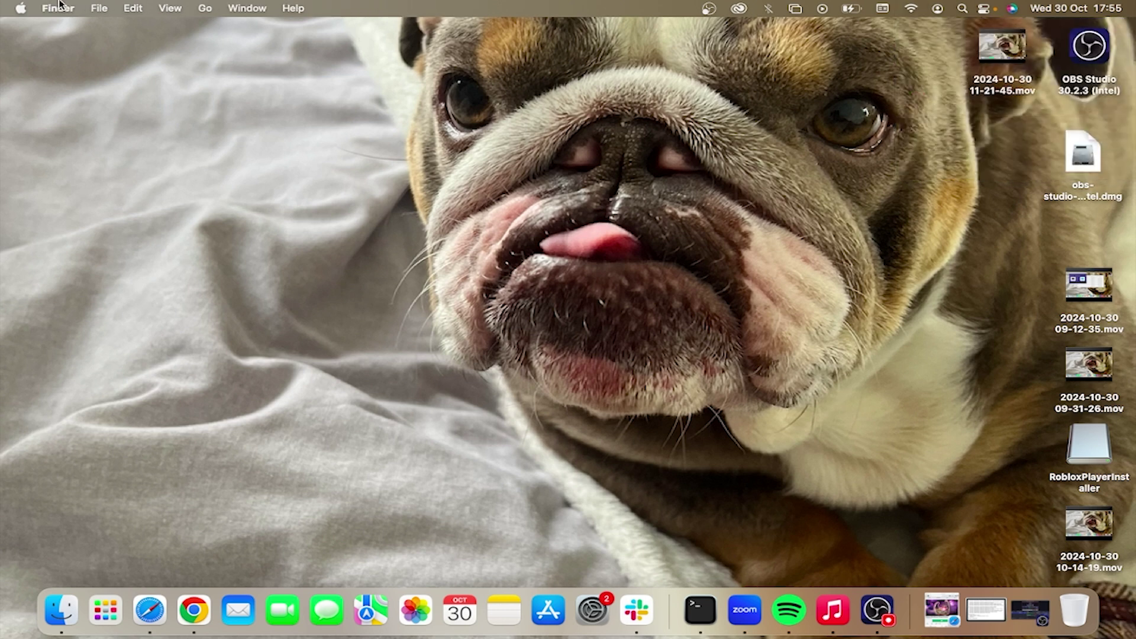
click(26, 11)
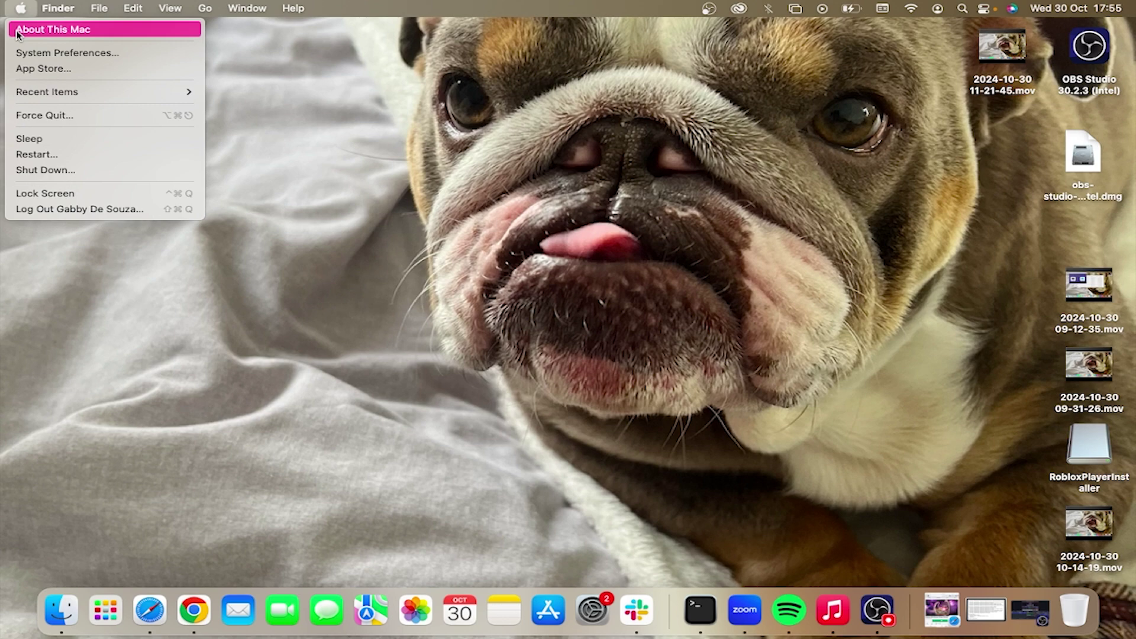
click(23, 55)
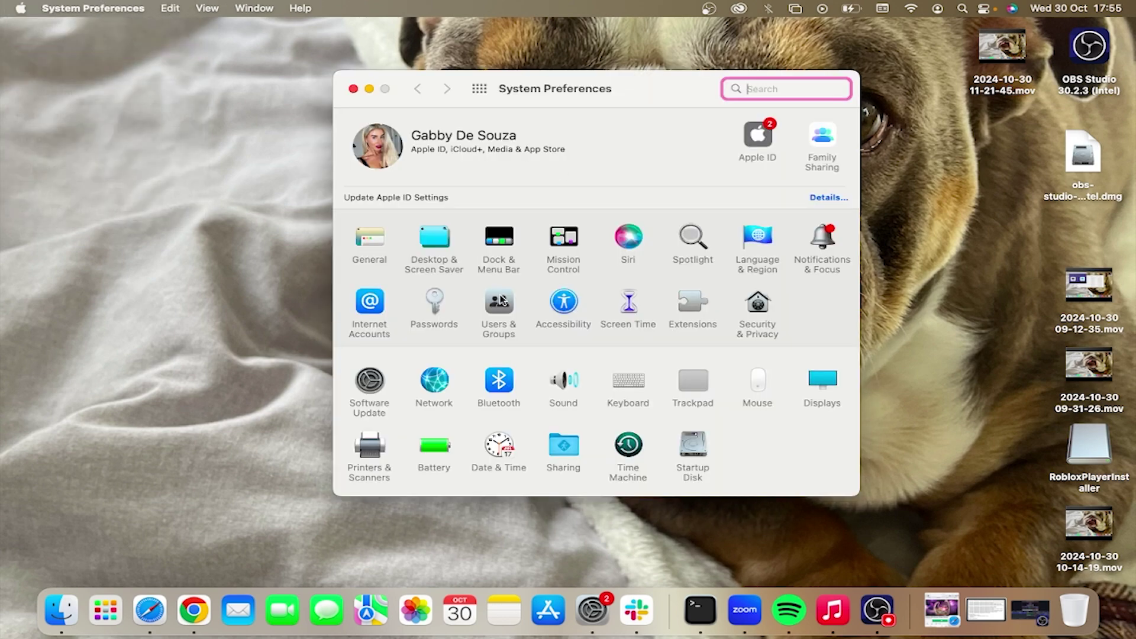
click(434, 382)
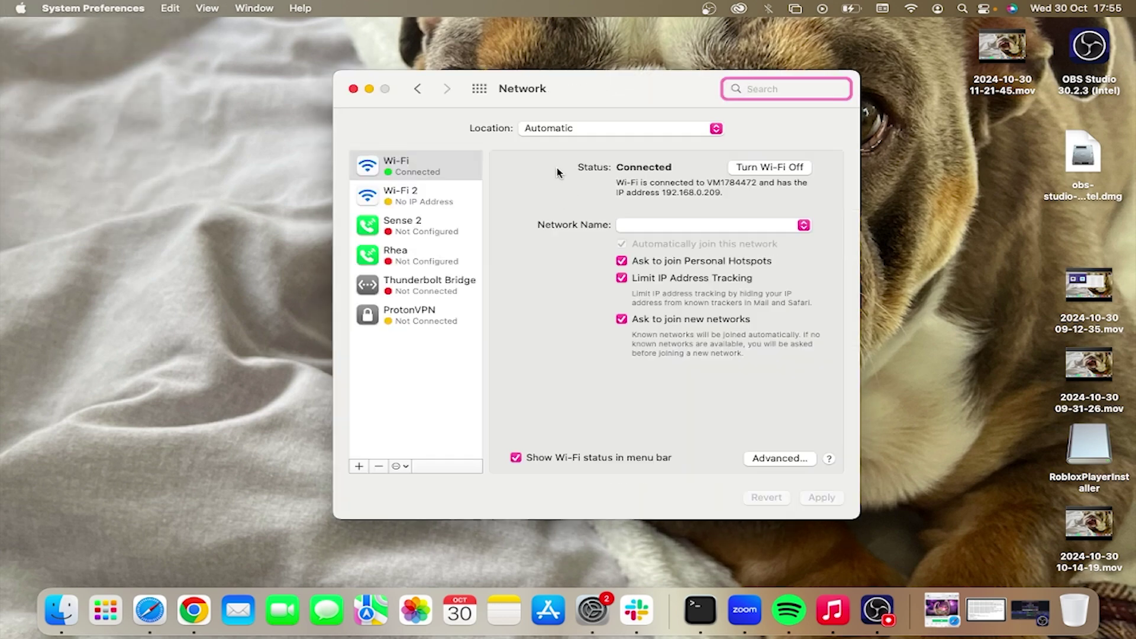
click(568, 134)
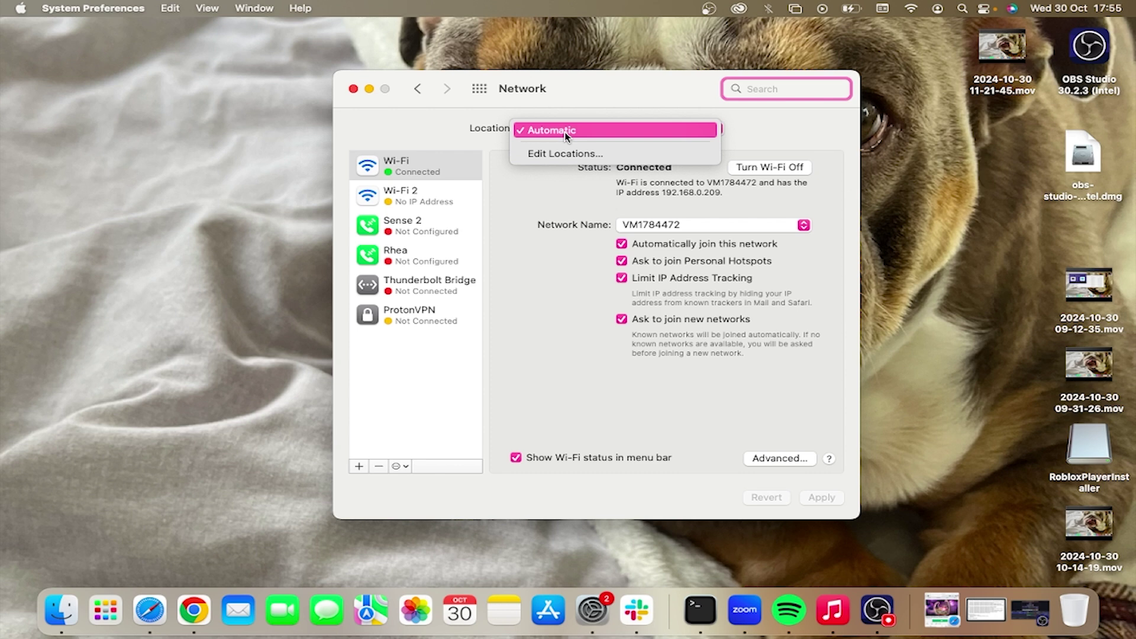
click(507, 134)
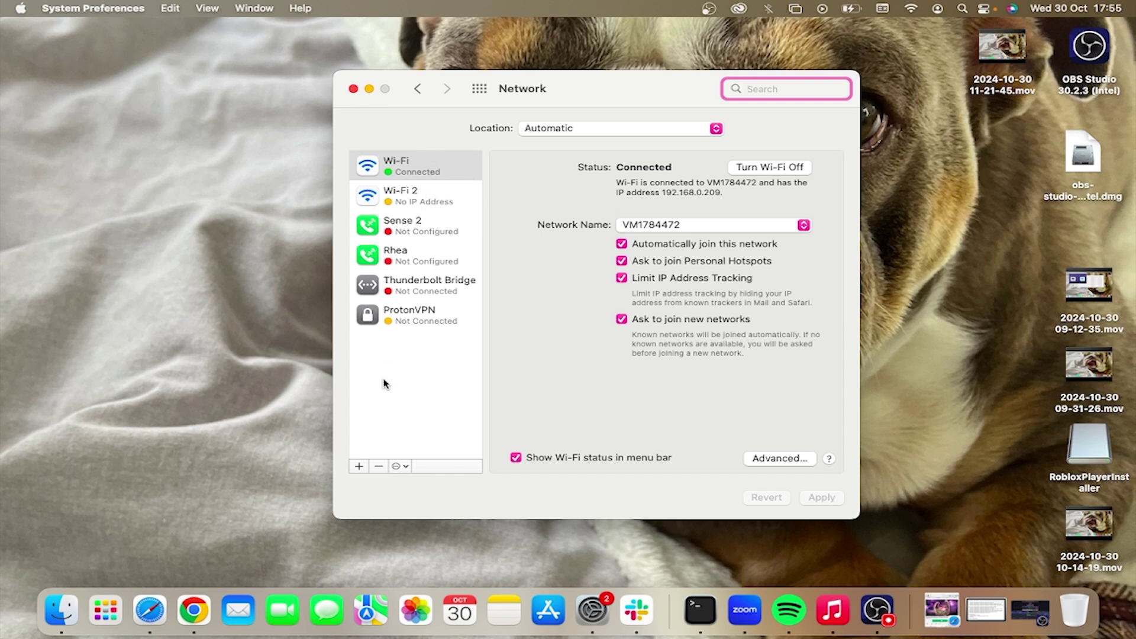
Set up a new network service with the Wi-Fi interface, keeping the name 'Wi-Fi 3'.
click(358, 466)
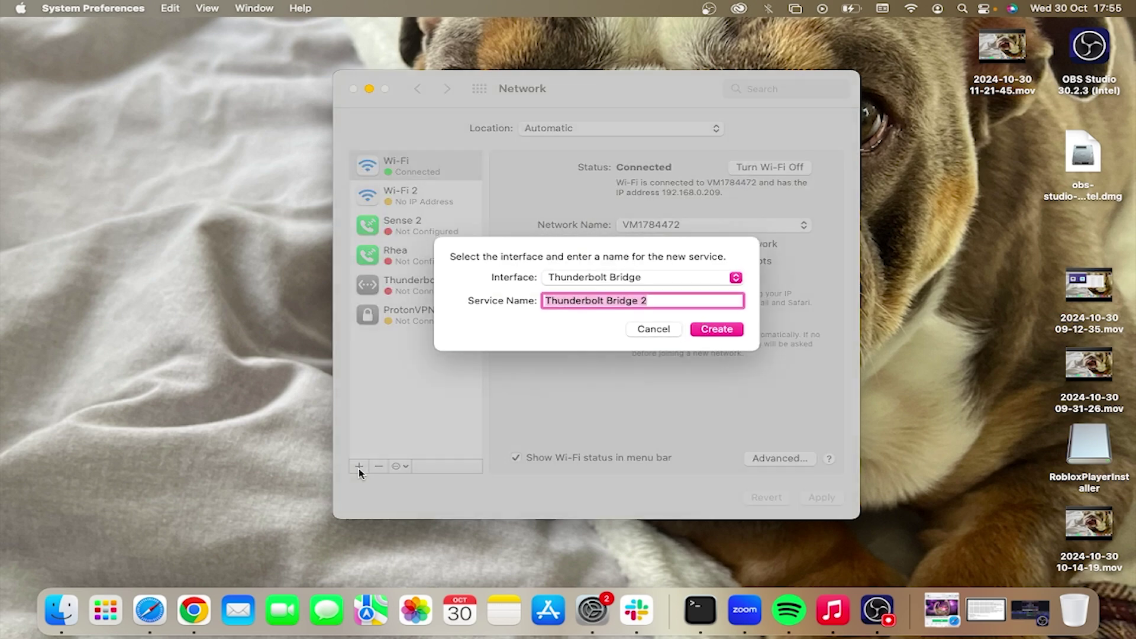
click(592, 283)
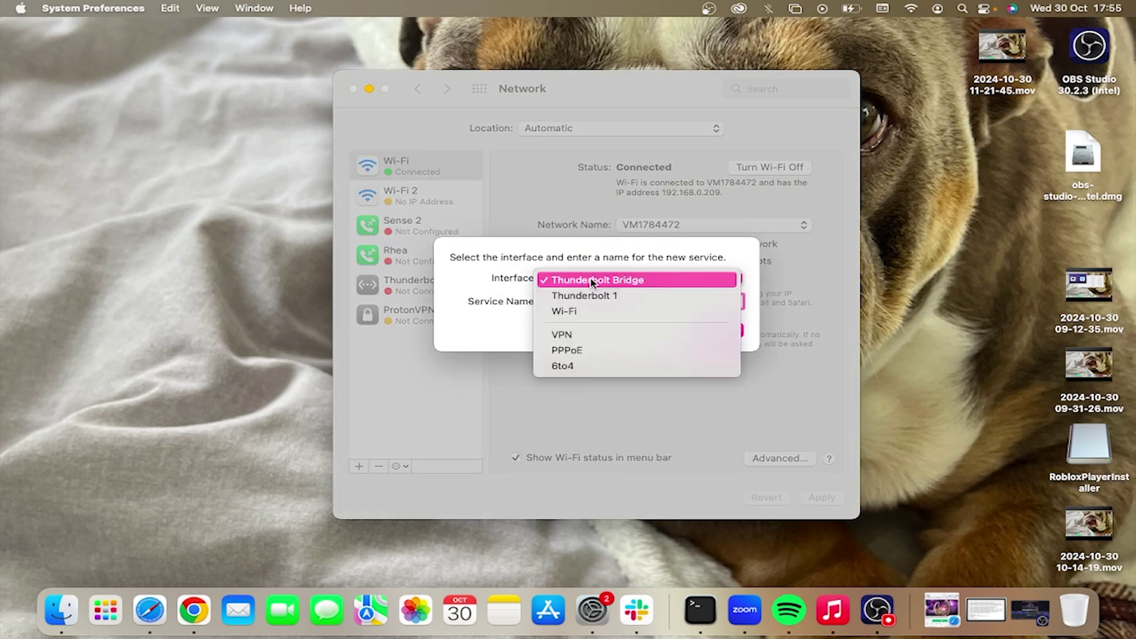
click(581, 312)
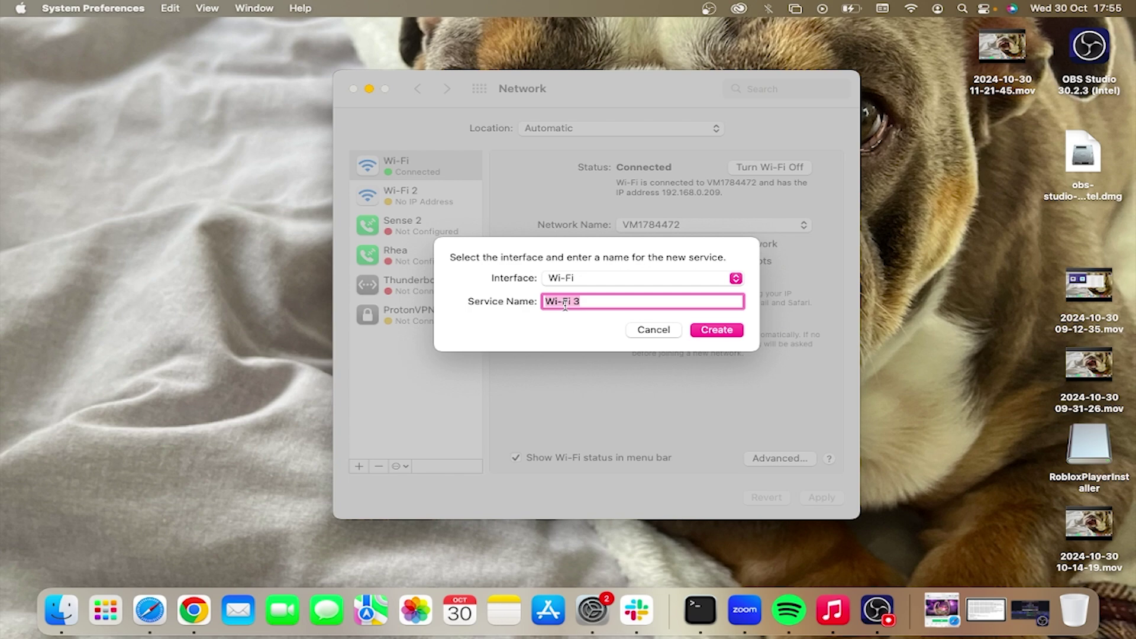
click(590, 307)
Create the Wi-Fi 3 service and keep VM1784472 as its network name.
click(714, 330)
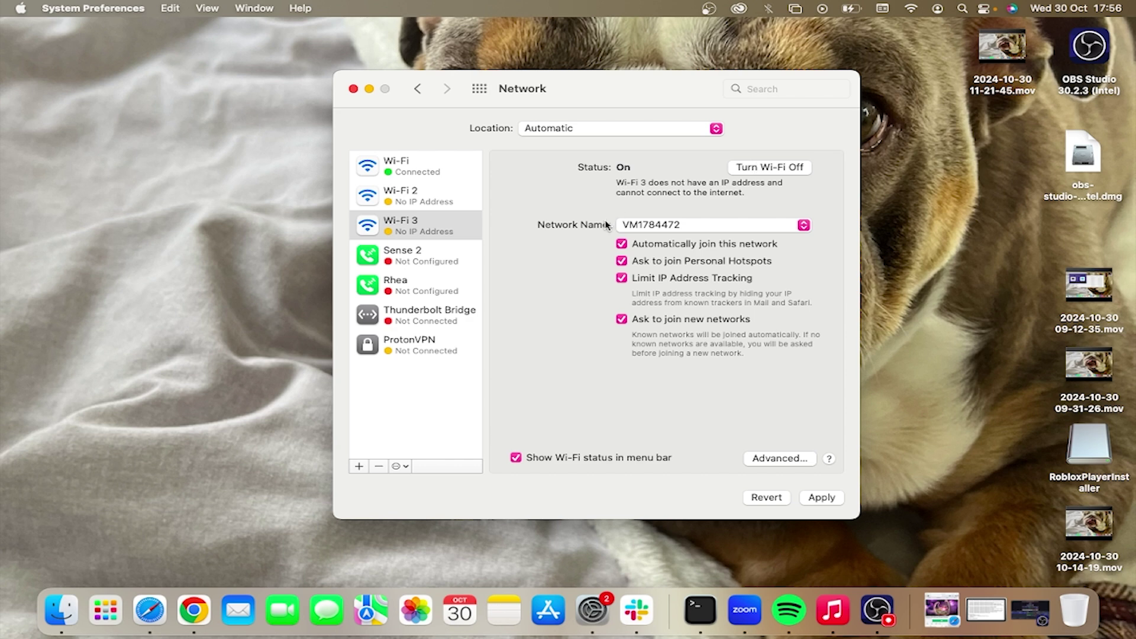
click(661, 228)
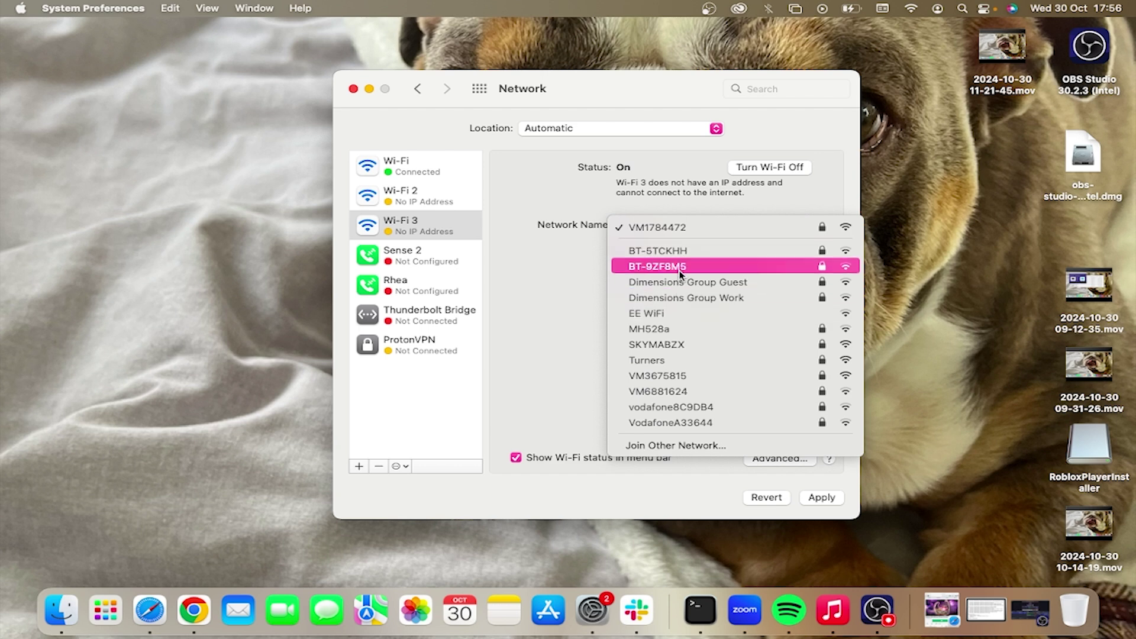
click(583, 242)
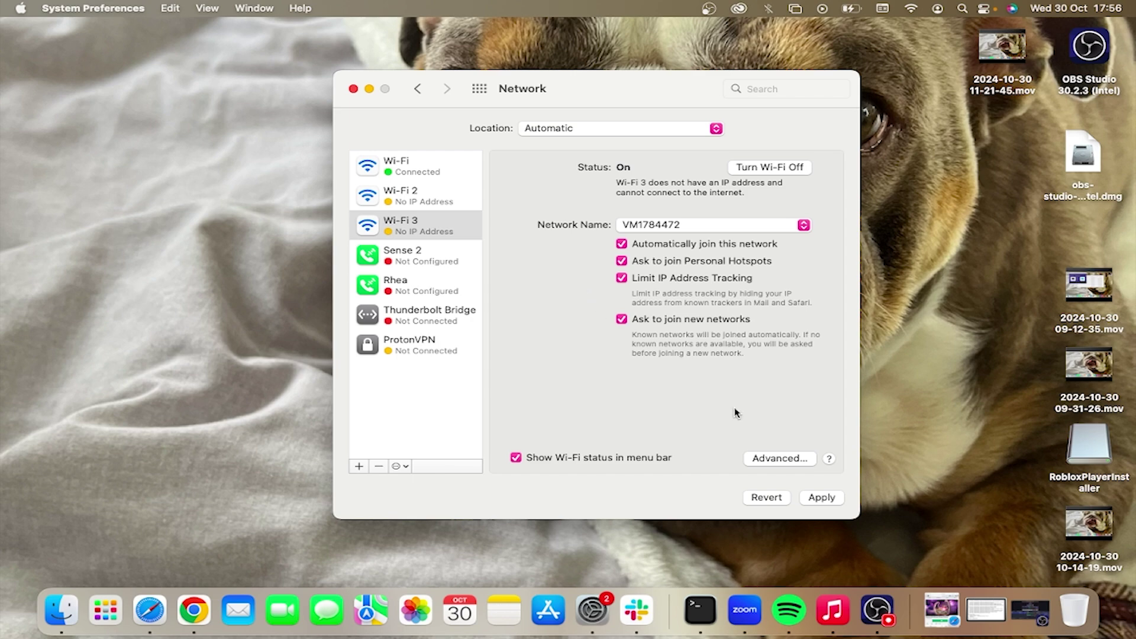
Apply the Wi-Fi 3 network changes and close System Preferences.
click(823, 498)
click(353, 89)
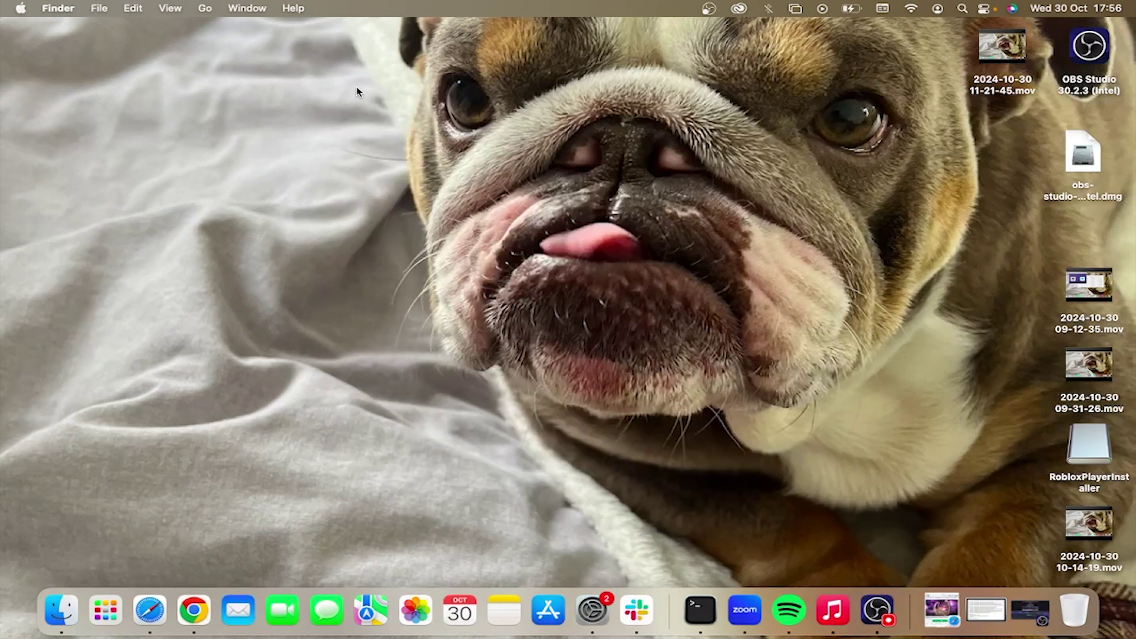